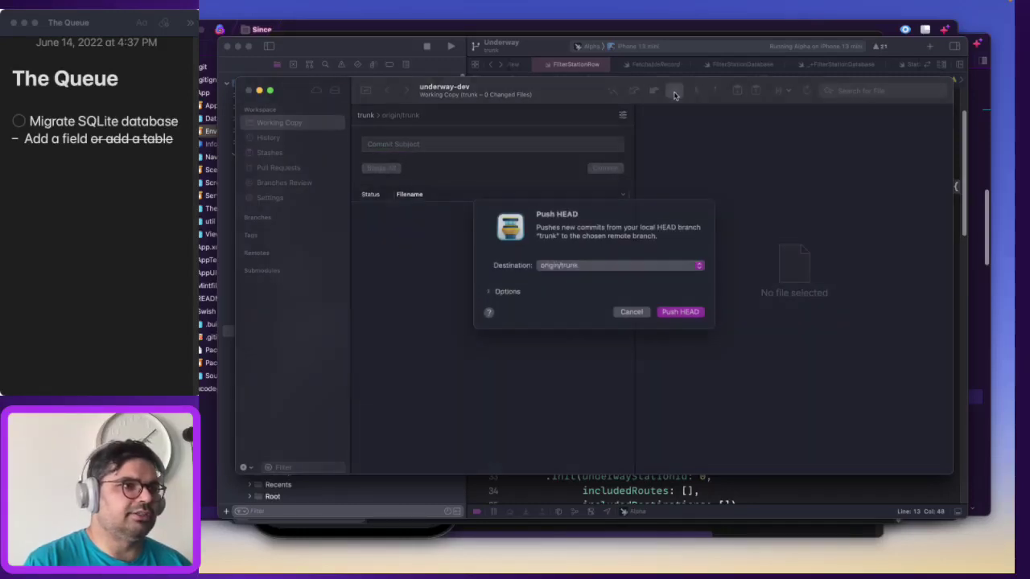
Step: Confirm the Push HEAD of trunk to origin/trunk in Tower
left_click(681, 325)
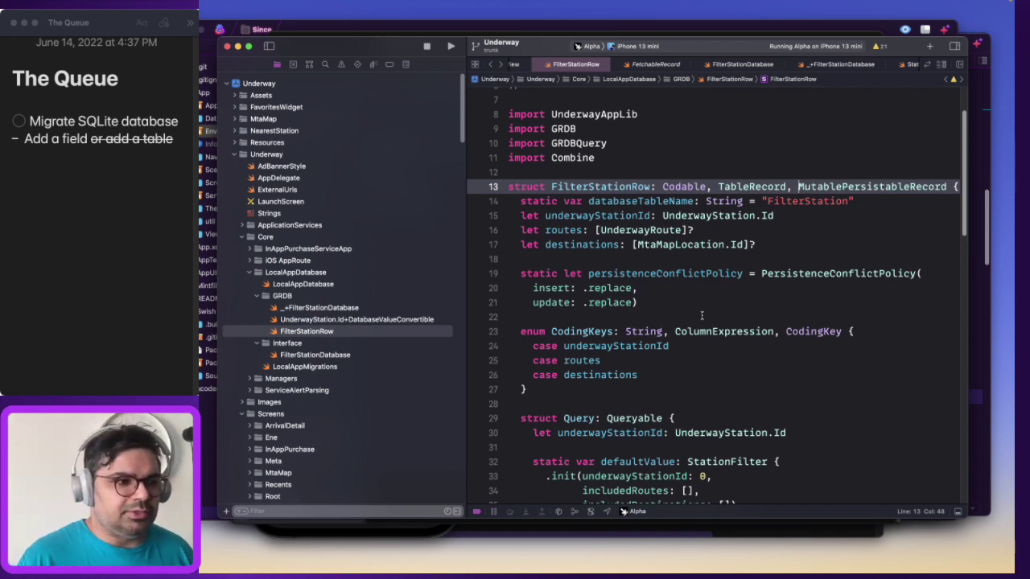
scroll(705, 315, "down", 4)
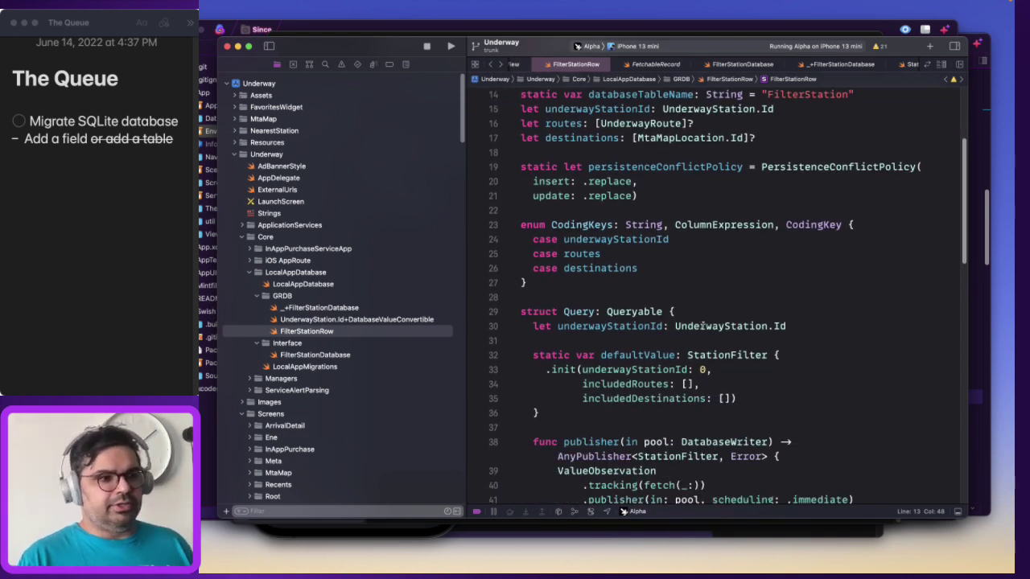
scroll(704, 322, "down", 3)
scroll(704, 322, "down", 5)
scroll(705, 322, "down", 4)
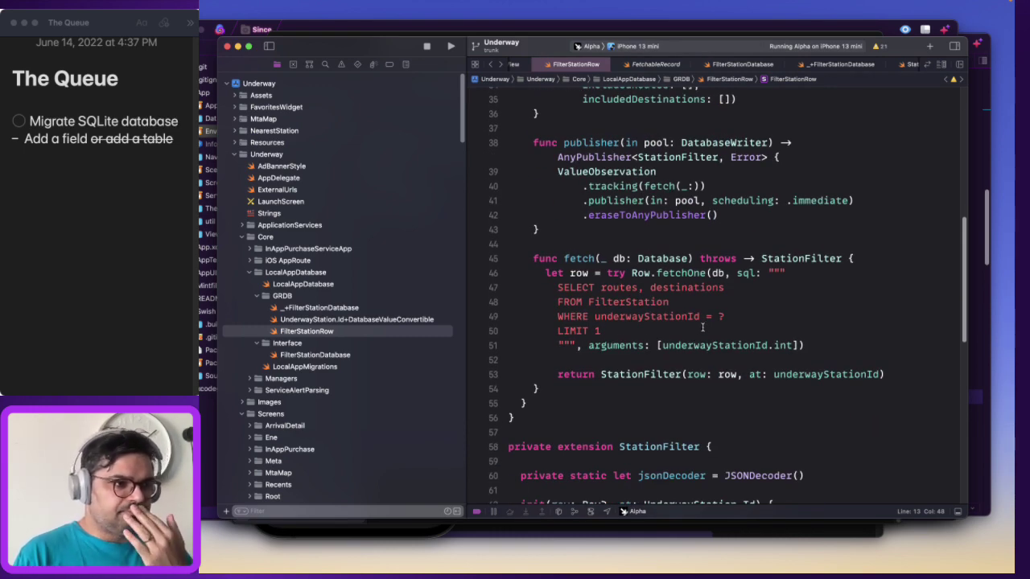
scroll(702, 328, "up", 5)
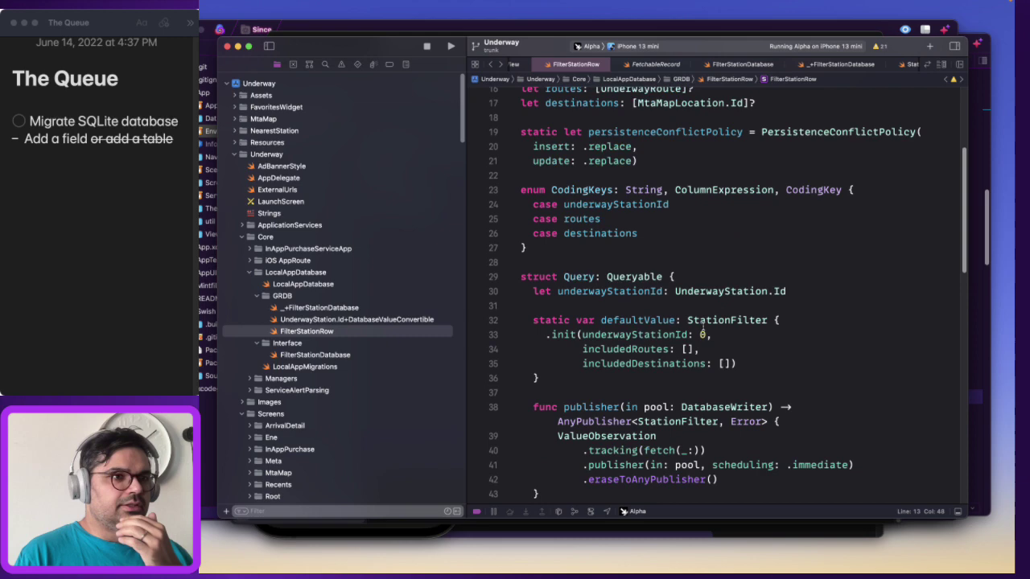
scroll(723, 281, "up", 5)
scroll(748, 241, "up", 4)
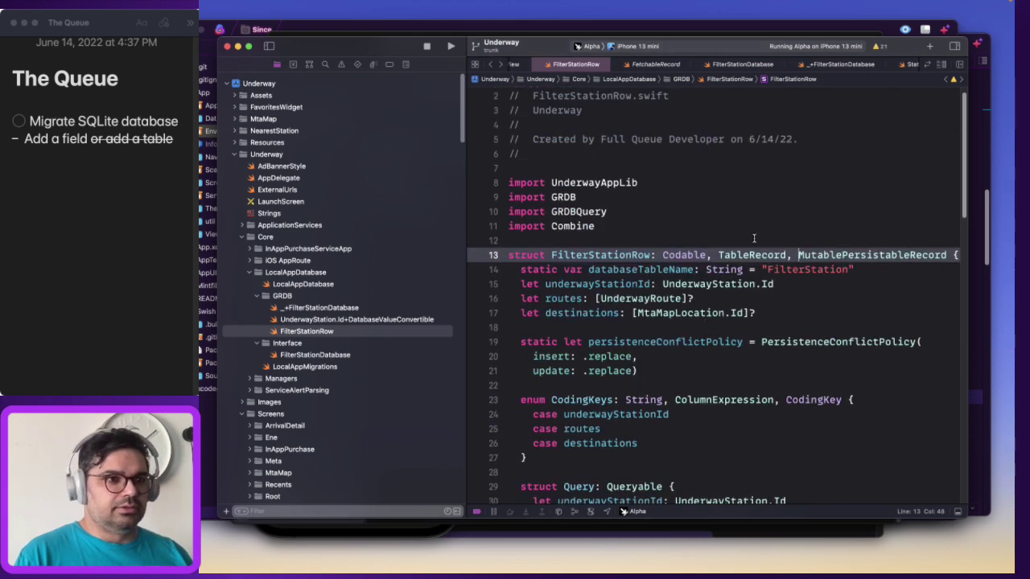
double_click(829, 255)
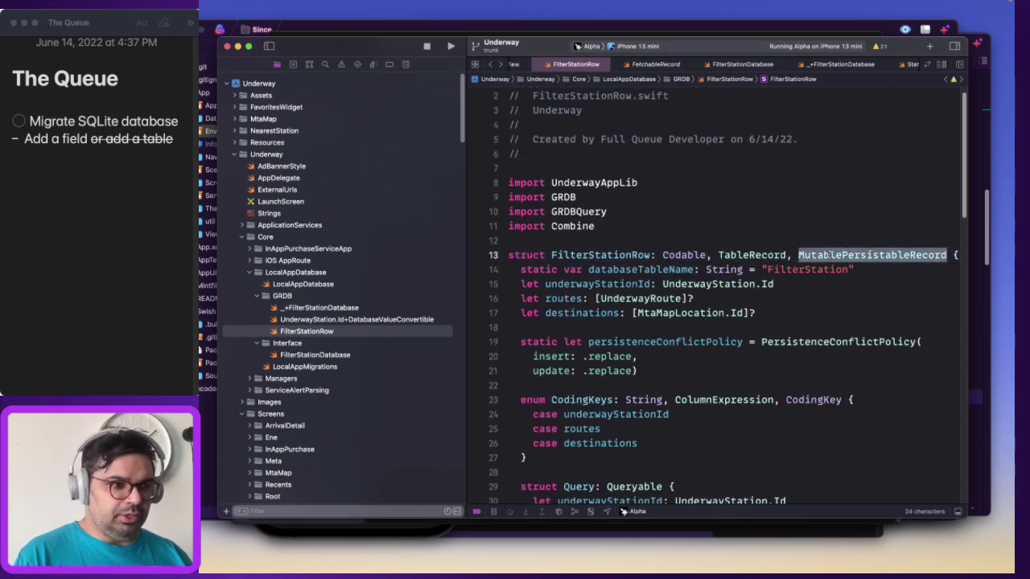
left_click(801, 255)
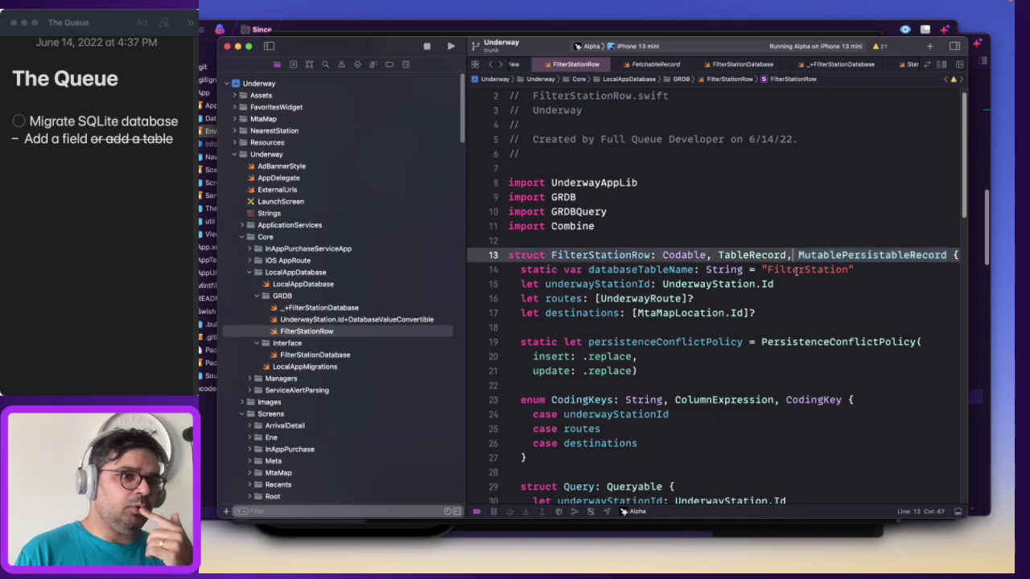
scroll(799, 276, "down", 3)
scroll(798, 276, "down", 8)
scroll(724, 322, "down", 5)
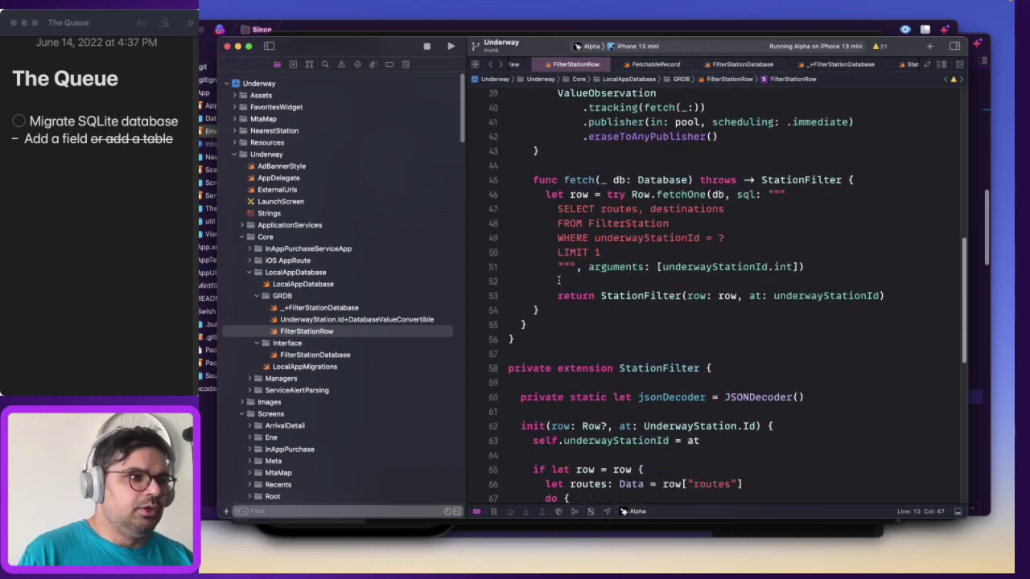
scroll(589, 391, "down", 2)
scroll(590, 391, "down", 2)
scroll(590, 392, "up", 4)
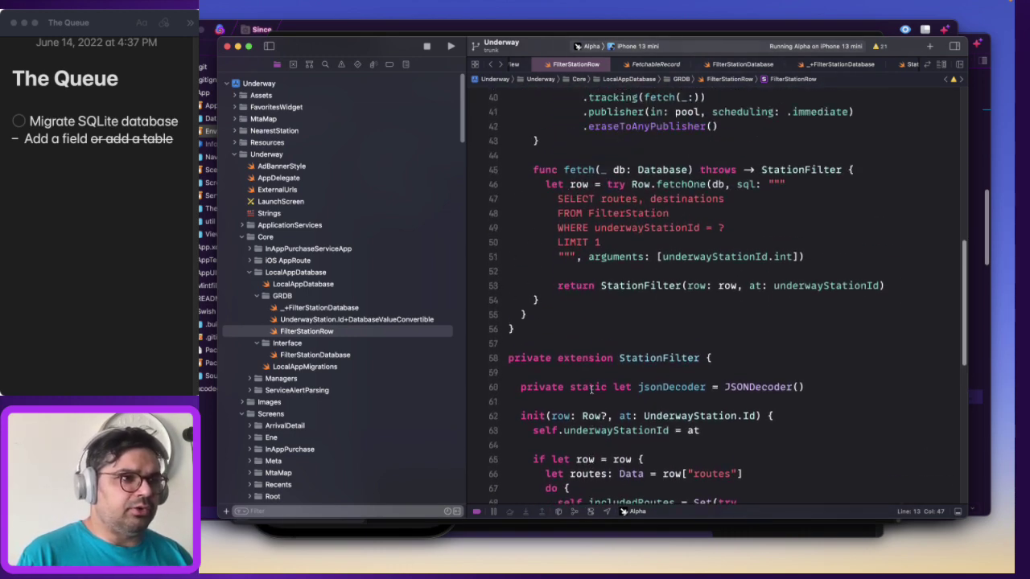
left_click_drag(547, 299, 619, 153)
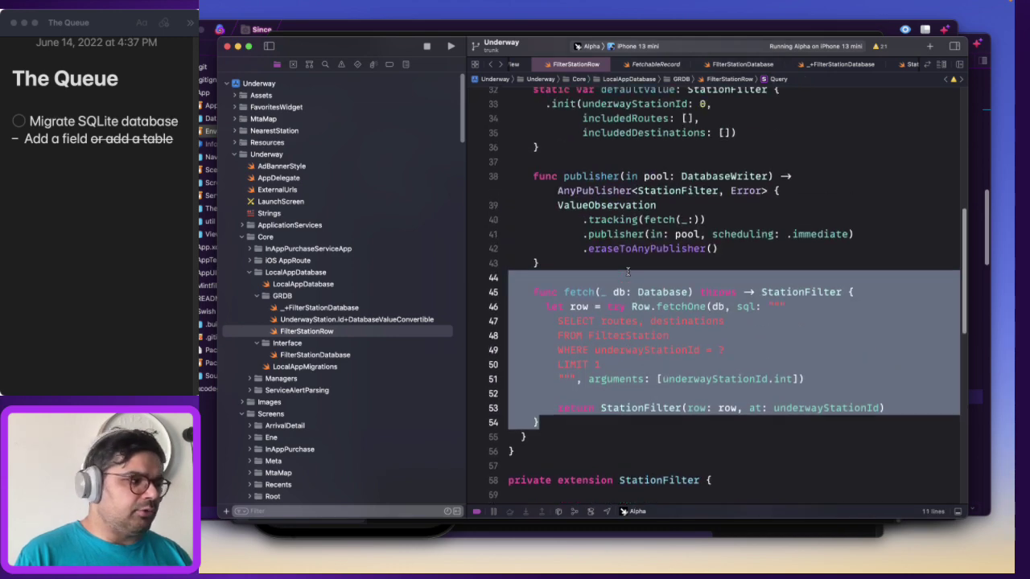
scroll(627, 272, "up", 4)
scroll(627, 271, "up", 8)
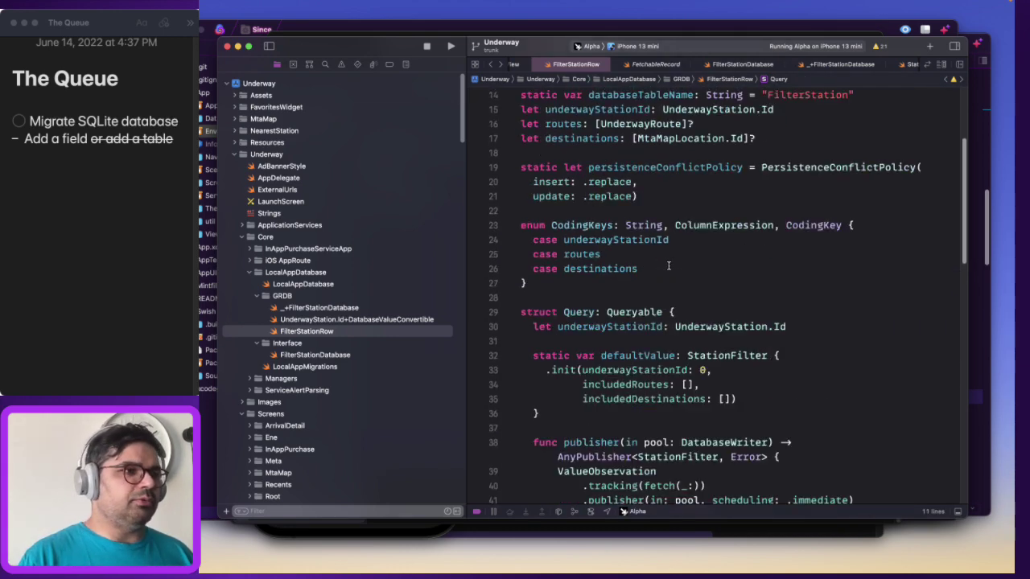
scroll(666, 265, "up", 4)
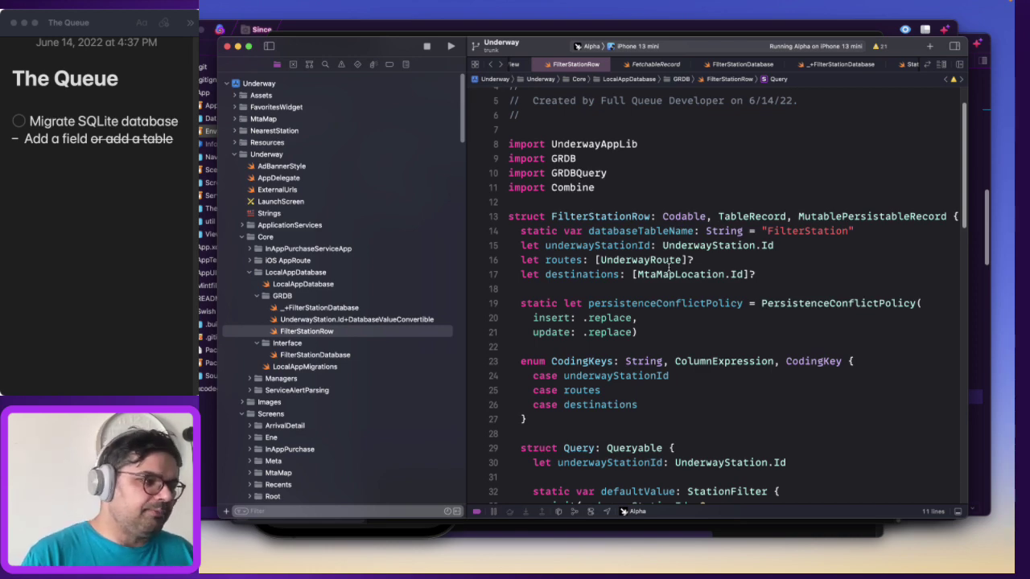
Step: Show the GRDB.swift GitHub page in Safari and highlight its latest commit hash and commit count
mouse_move(394, 563)
left_click(369, 555)
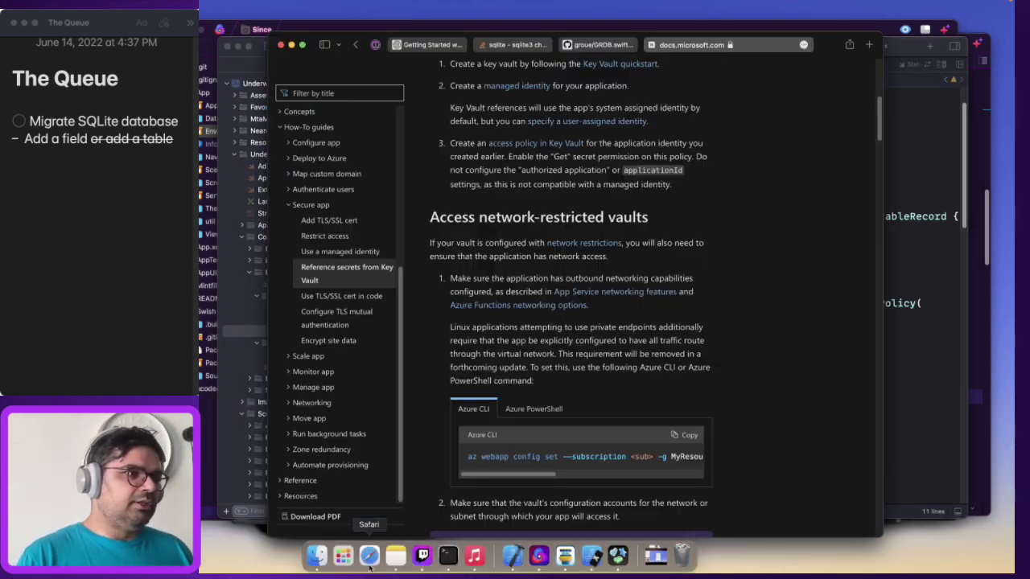
left_click(595, 45)
scroll(628, 333, "up", 10)
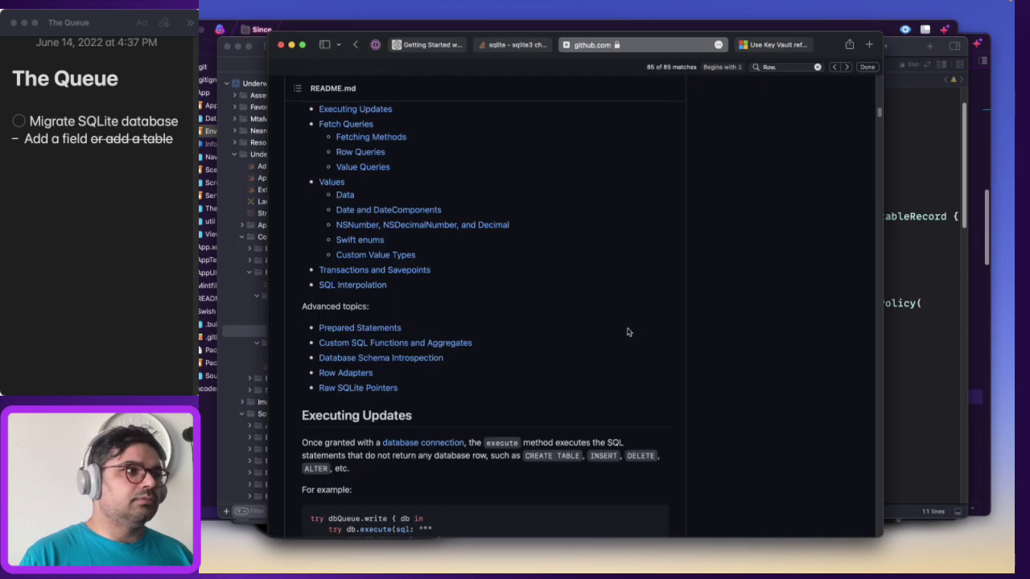
scroll(627, 333, "up", 10)
scroll(627, 333, "up", 5)
scroll(878, 95, "up", 10)
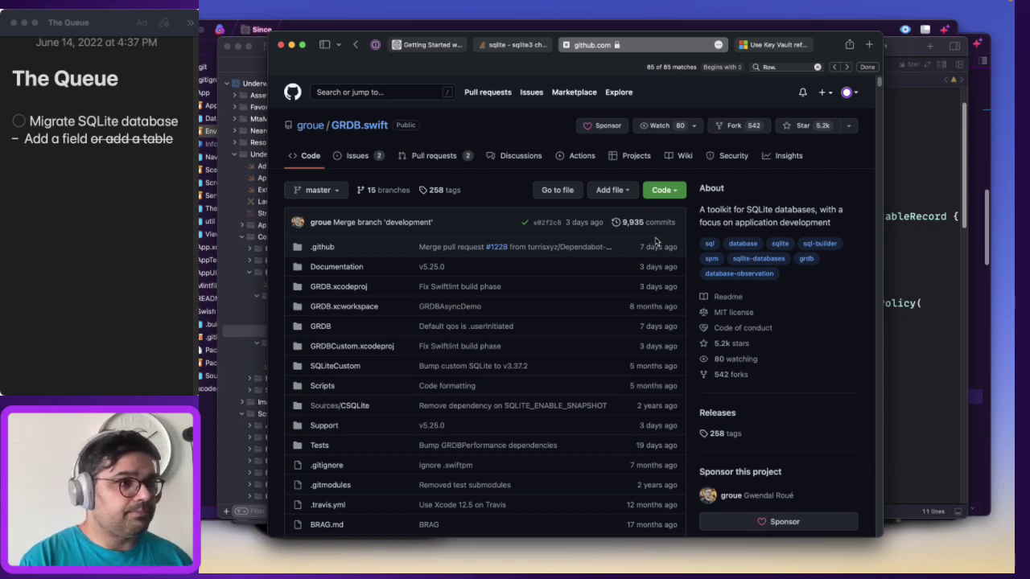
left_click_drag(525, 224, 661, 217)
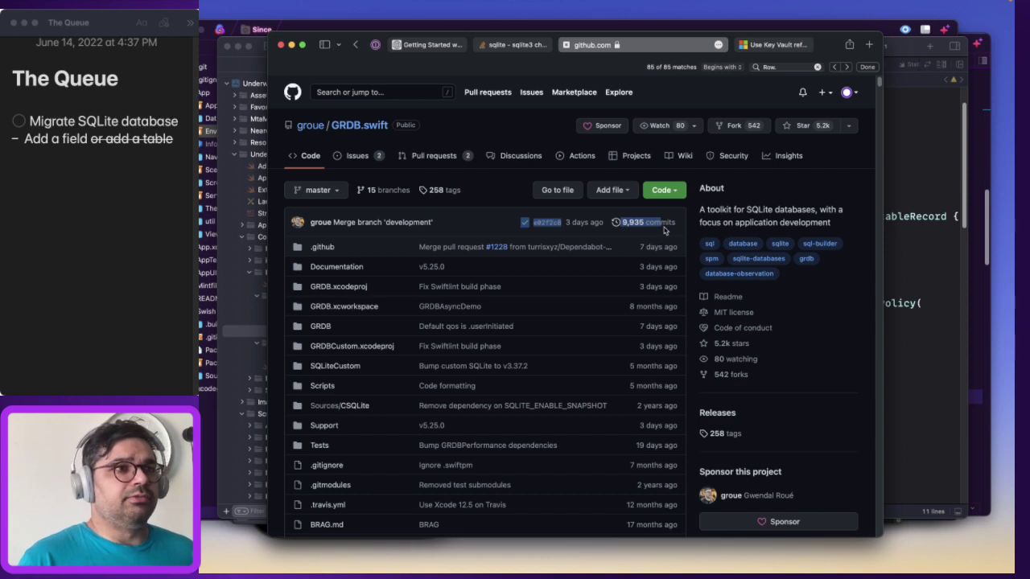
Step: Close the Key Vault and sqlite reference tabs and return to the Underway project in Xcode
left_click(742, 45)
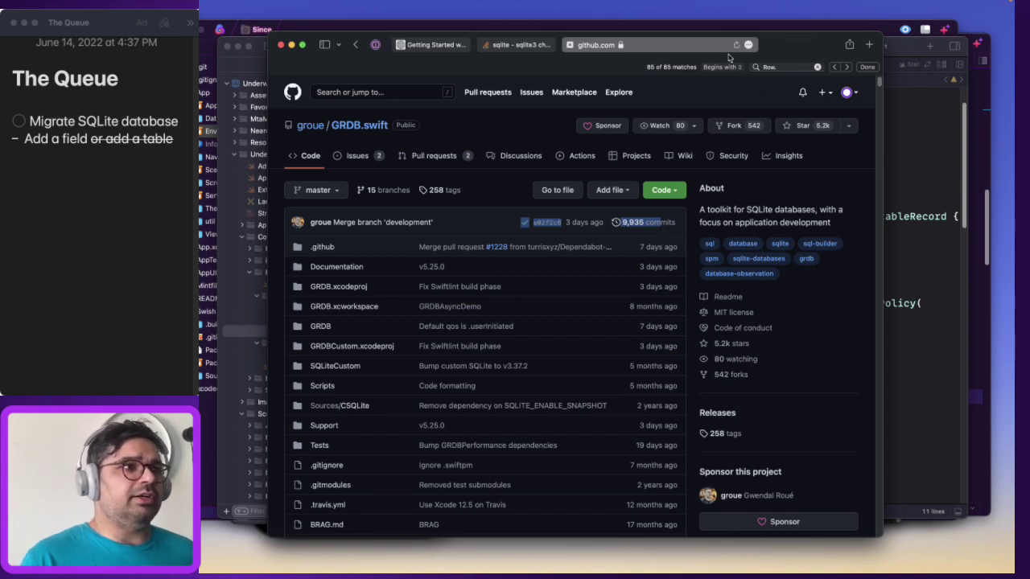
left_click(486, 45)
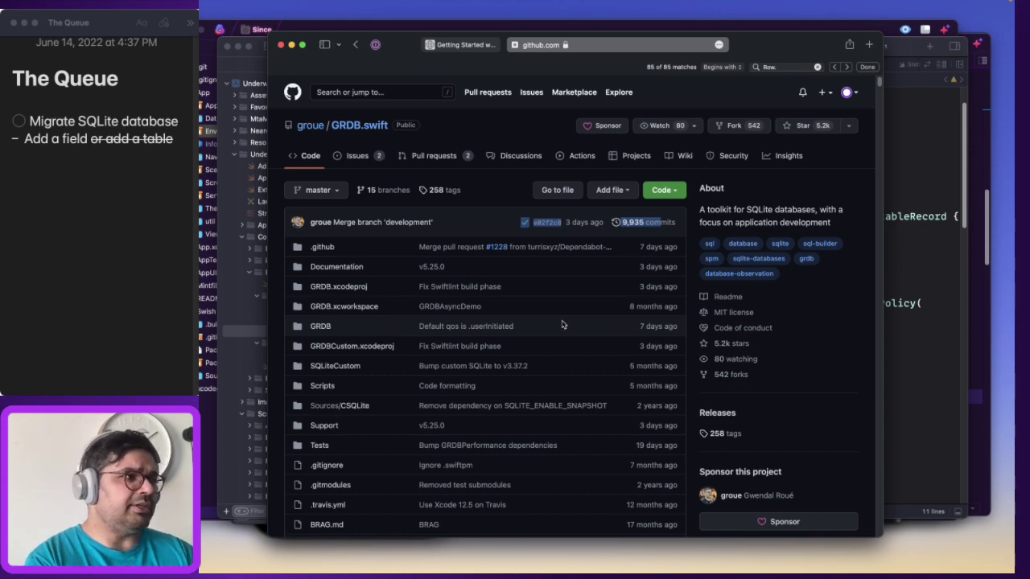
left_click(903, 378)
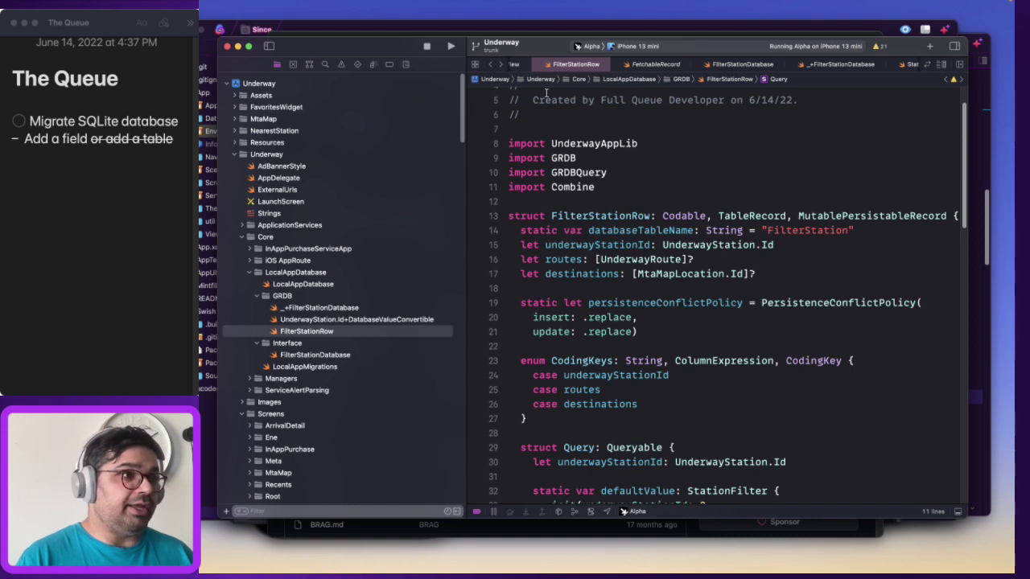
Step: Switch to StationFilterDestinationView and select its import GRDBQuery line
left_click(525, 64)
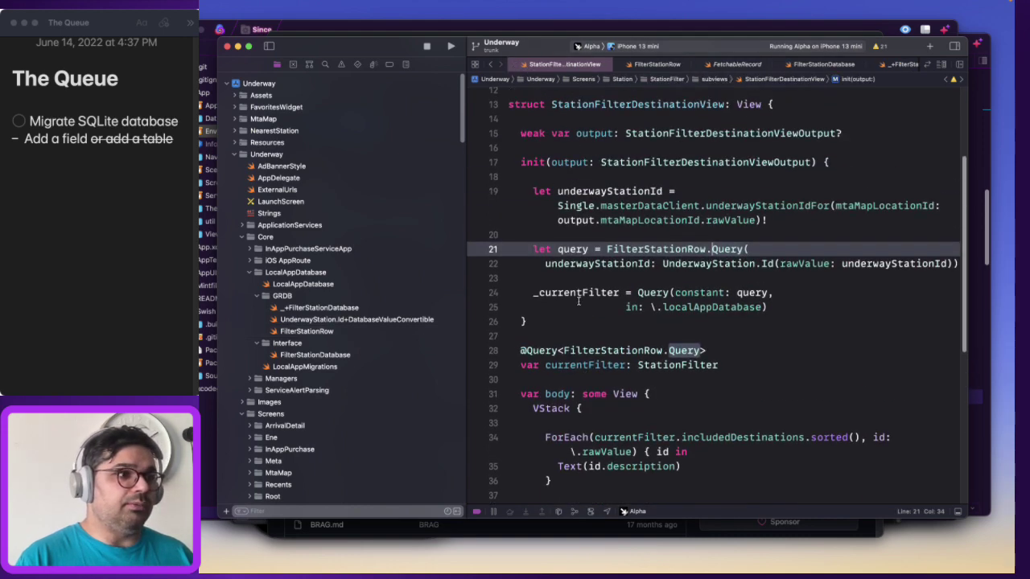
scroll(578, 302, "up", 5)
left_click_drag(606, 123, 472, 122)
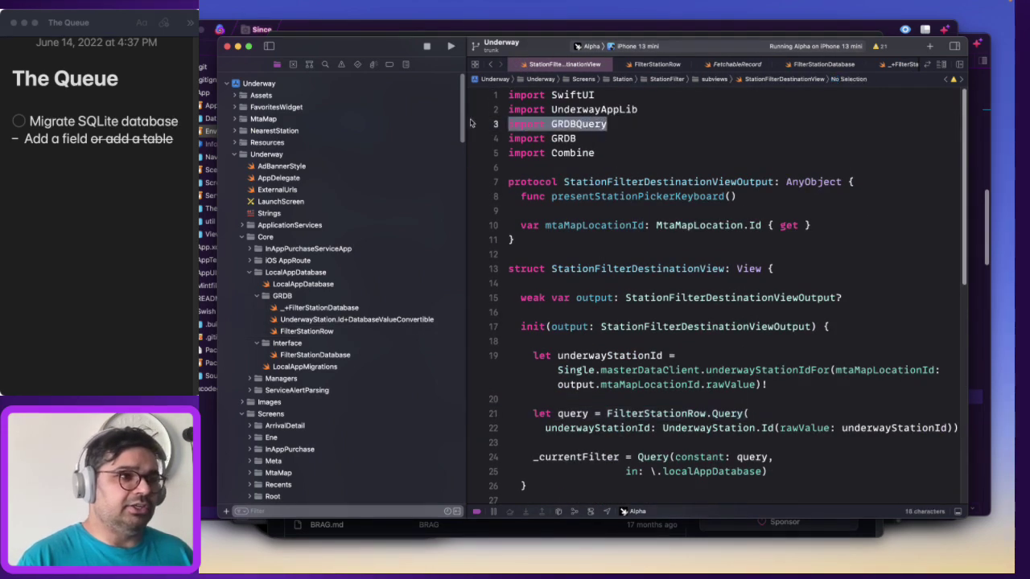